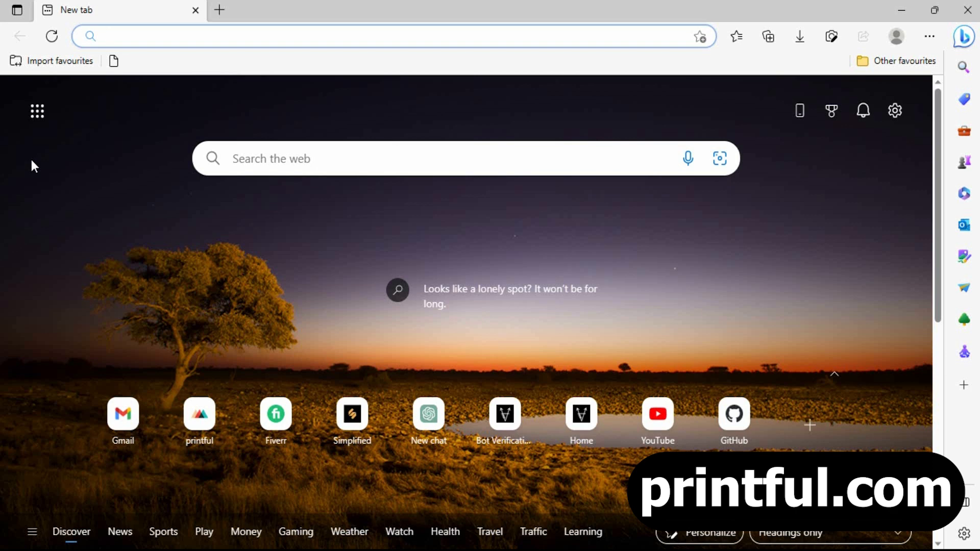
Step: Search the web for "printful" and open the Printful website from the results
{"action": "type", "text": "print"}
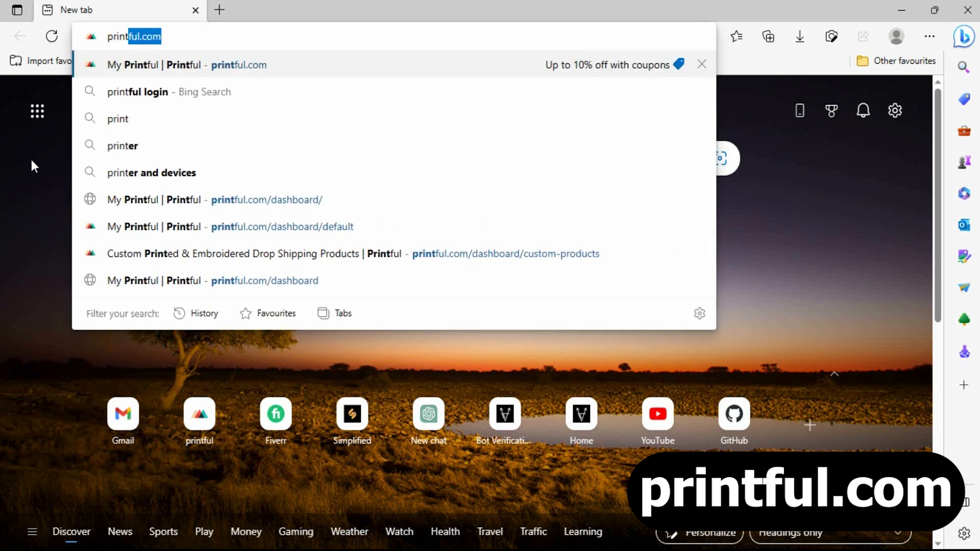
{"action": "type", "text": "ful"}
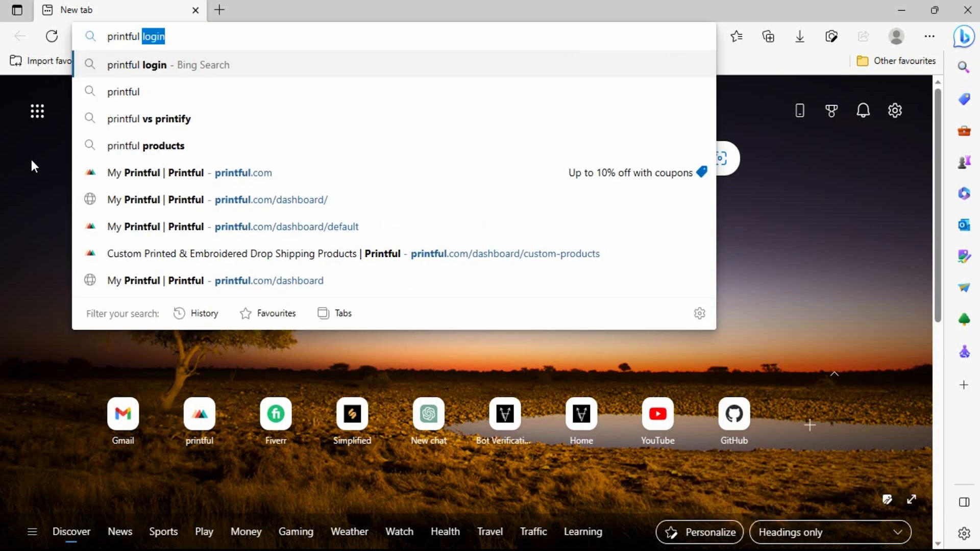
{"action": "key", "text": "BackSpace"}
{"action": "key", "text": "Return"}
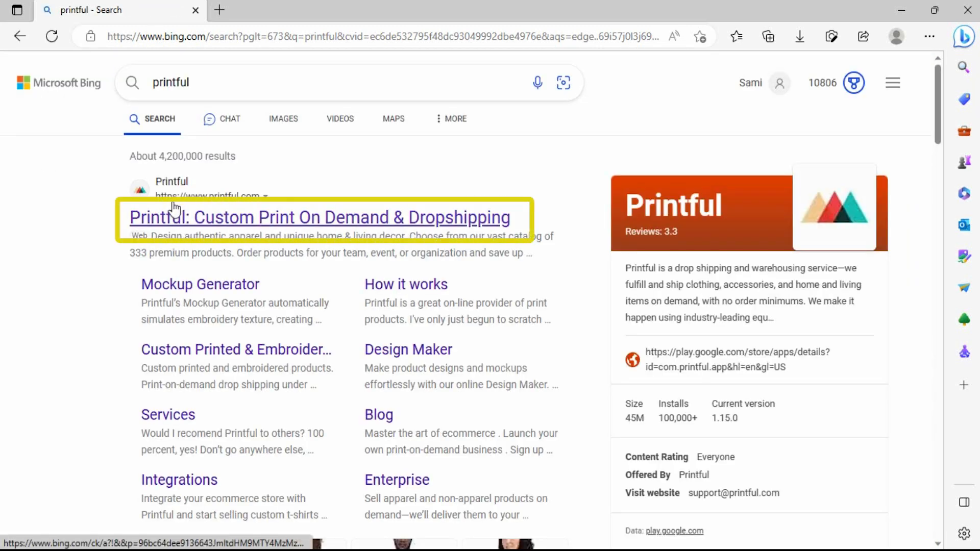
{"action": "left_click", "coordinate": [182, 221]}
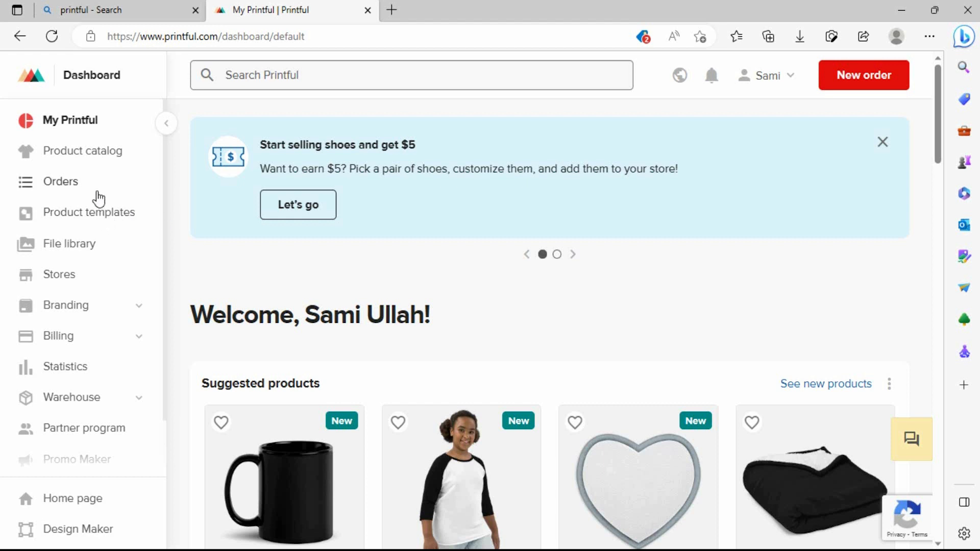
Step: Open Printful's product catalog and go to its list of product categories
{"action": "left_click", "coordinate": [93, 153]}
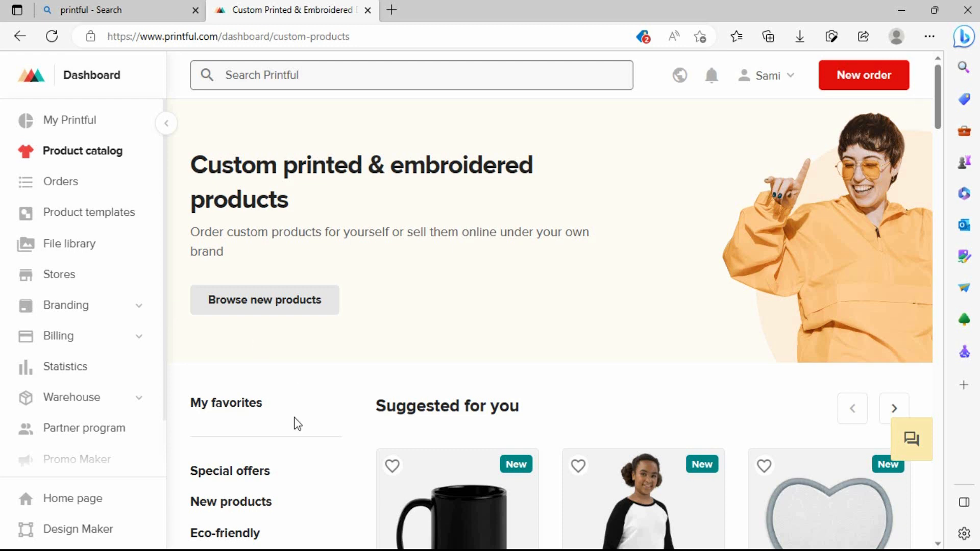
{"action": "scroll", "coordinate": [295, 422], "scroll_direction": "down", "scroll_amount": 5}
{"action": "scroll", "coordinate": [295, 422], "scroll_direction": "up", "scroll_amount": 1}
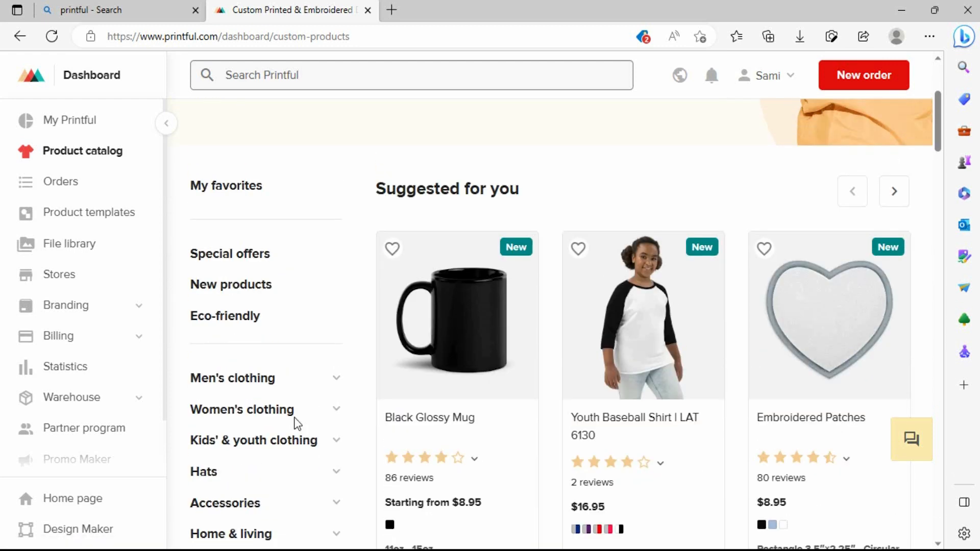
{"action": "scroll", "coordinate": [296, 422], "scroll_direction": "down", "scroll_amount": 1}
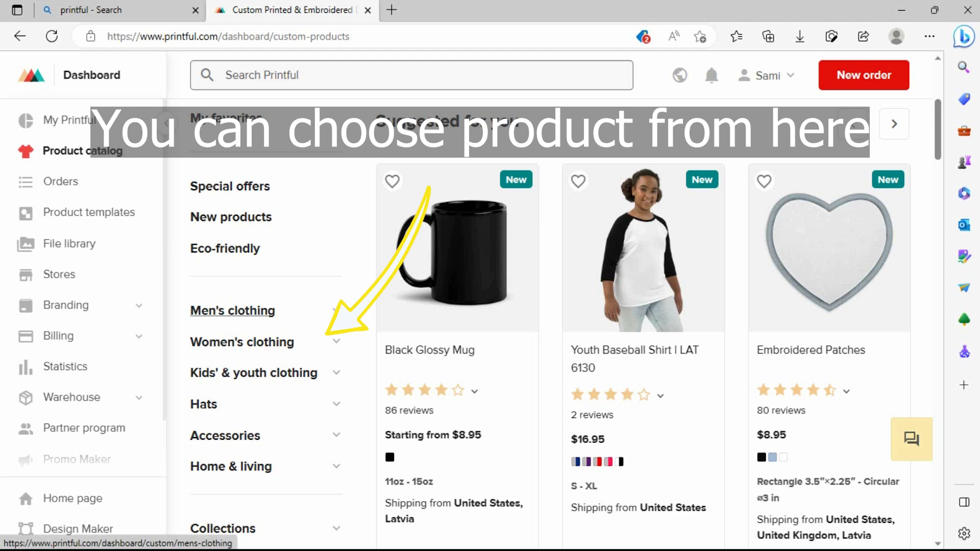
Step: Look through the product types offered under the Men's clothing and Hats categories
{"action": "left_click", "coordinate": [232, 310]}
{"action": "scroll", "coordinate": [340, 317], "scroll_direction": "down", "scroll_amount": 8}
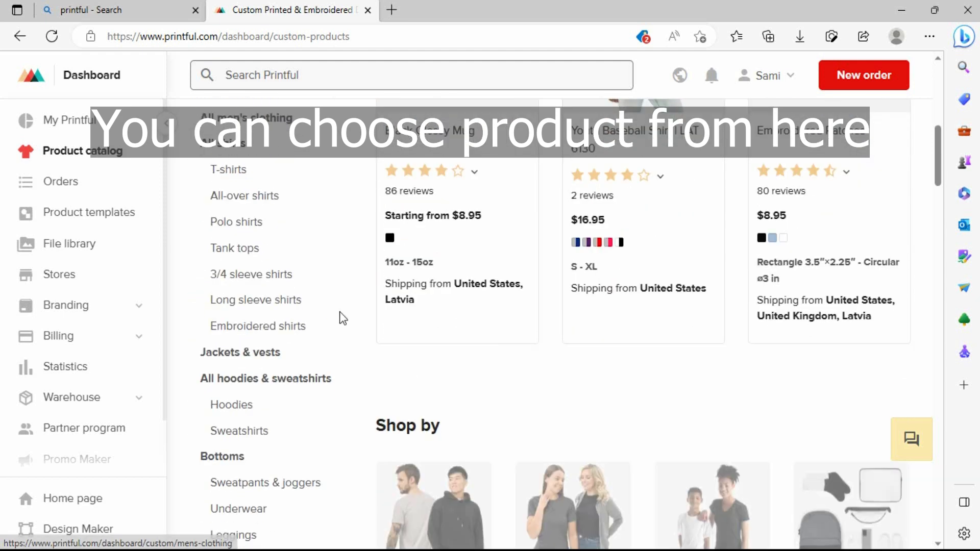
{"action": "scroll", "coordinate": [343, 318], "scroll_direction": "down", "scroll_amount": 1}
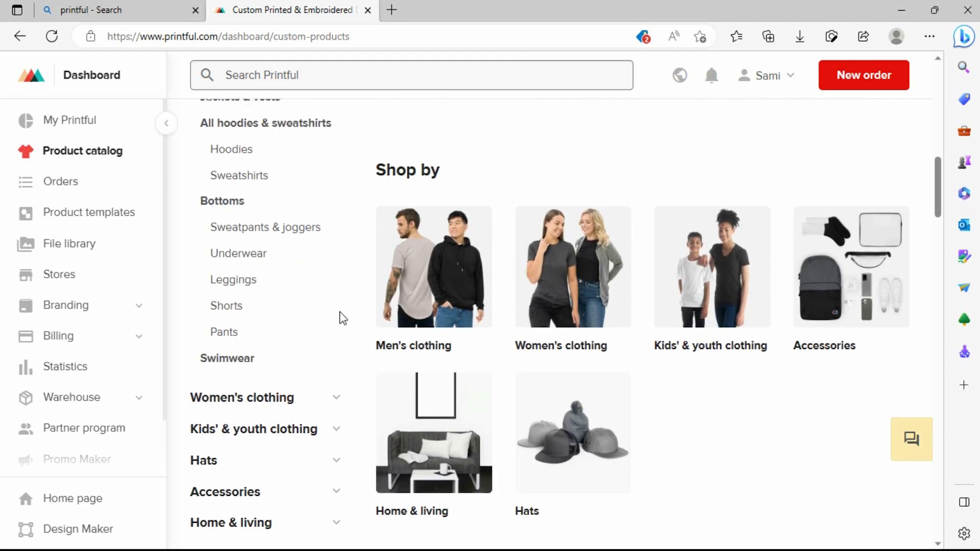
{"action": "left_click", "coordinate": [337, 452]}
{"action": "scroll", "coordinate": [337, 457], "scroll_direction": "up", "scroll_amount": 6}
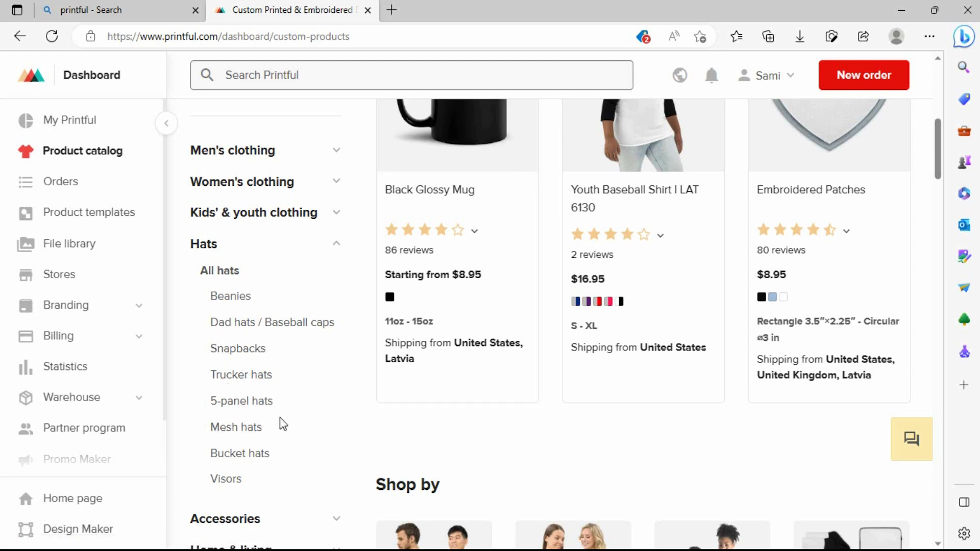
Step: Expand the Home & living category and open the Mugs listing under Drinkware & coasters
{"action": "scroll", "coordinate": [280, 420], "scroll_direction": "down", "scroll_amount": 4}
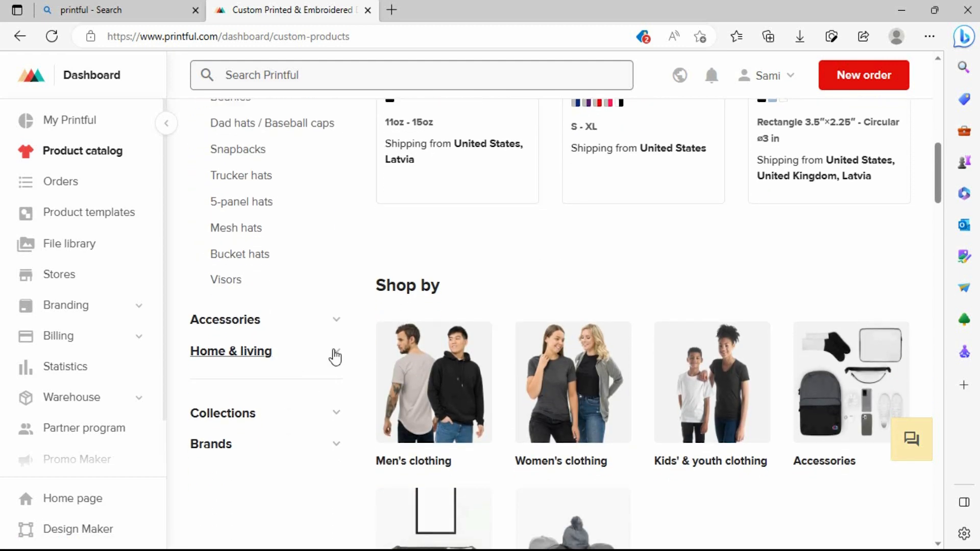
{"action": "left_click", "coordinate": [334, 351]}
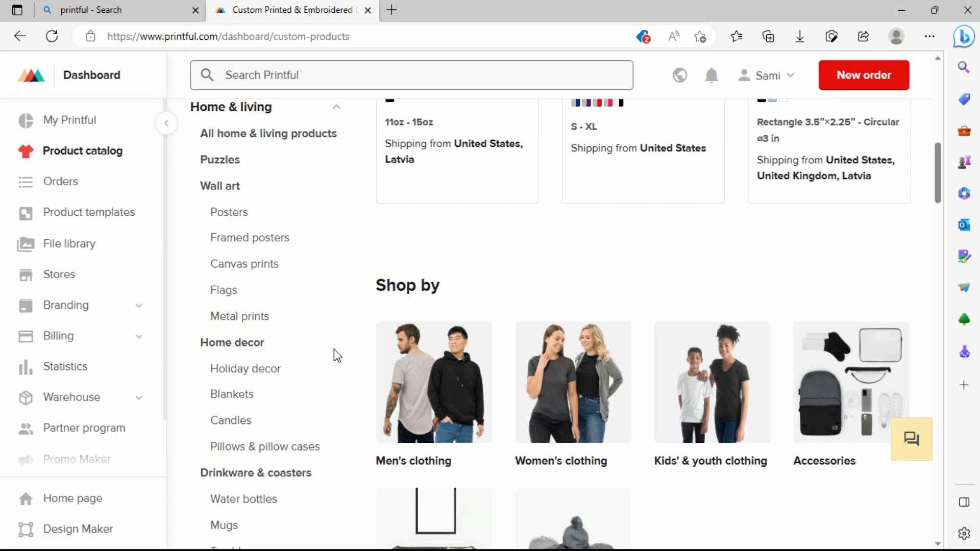
{"action": "scroll", "coordinate": [334, 349], "scroll_direction": "down", "scroll_amount": 3}
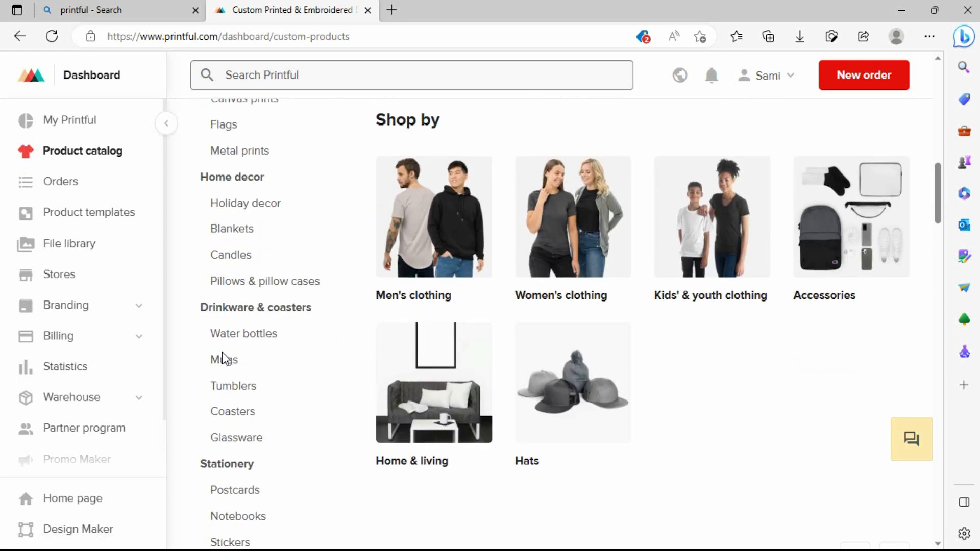
{"action": "left_click", "coordinate": [225, 361]}
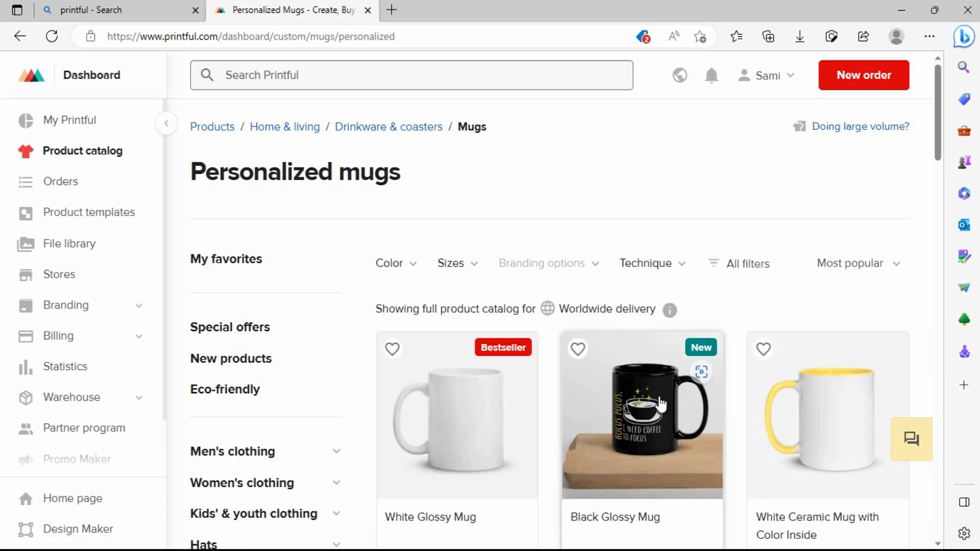
Step: Browse the personalized mugs, choose the Black Glossy Mug, and start creating a product template for it
{"action": "scroll", "coordinate": [545, 467], "scroll_direction": "down", "scroll_amount": 10}
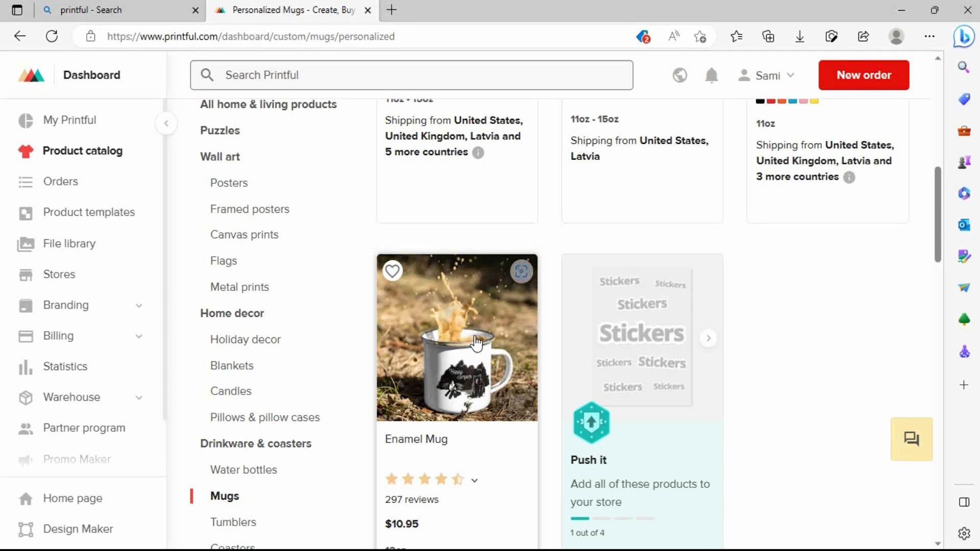
{"action": "scroll", "coordinate": [470, 344], "scroll_direction": "up", "scroll_amount": 5}
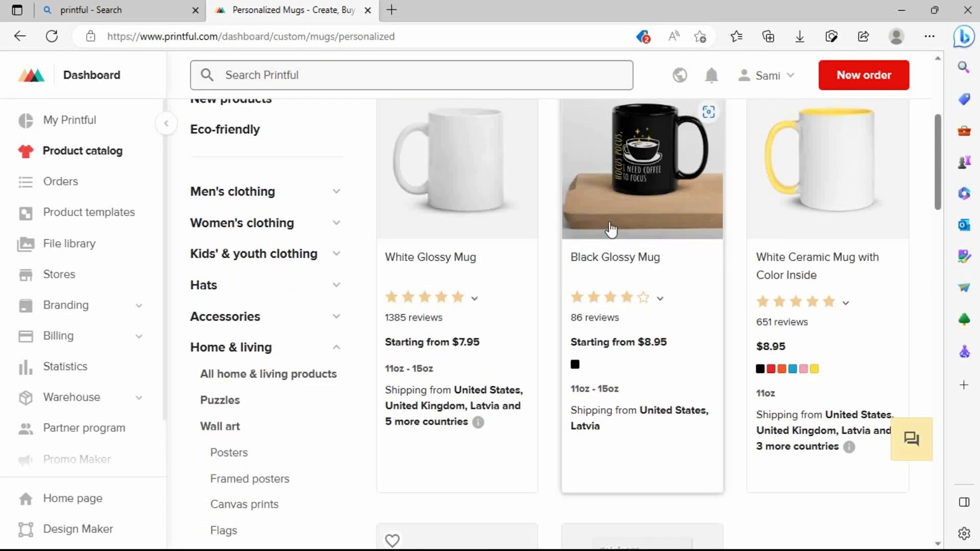
{"action": "left_click", "coordinate": [644, 186]}
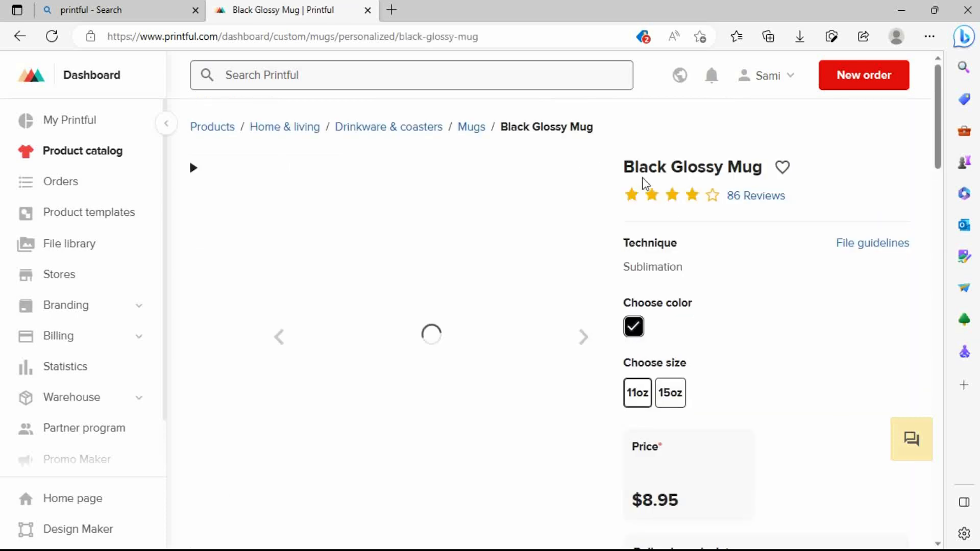
{"action": "scroll", "coordinate": [644, 183], "scroll_direction": "down", "scroll_amount": 3}
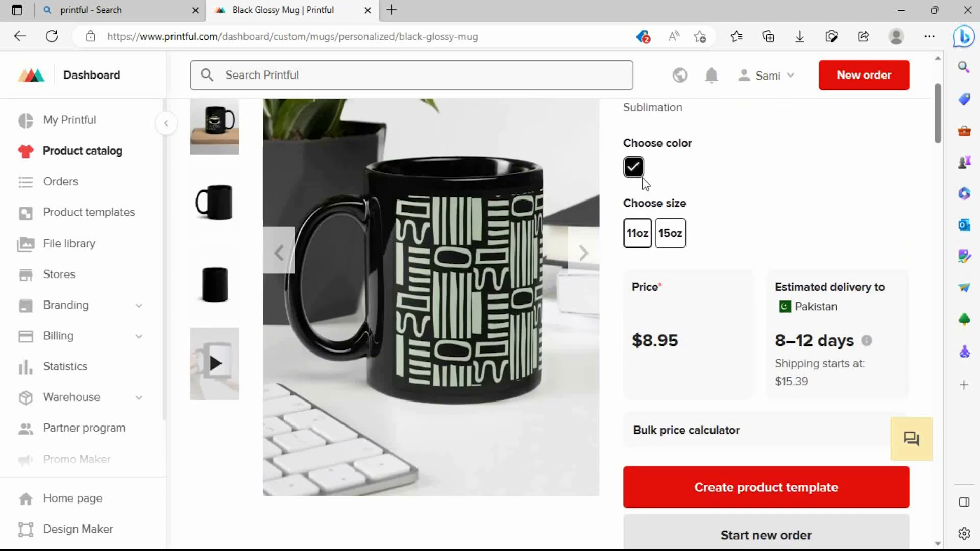
{"action": "left_click", "coordinate": [733, 504]}
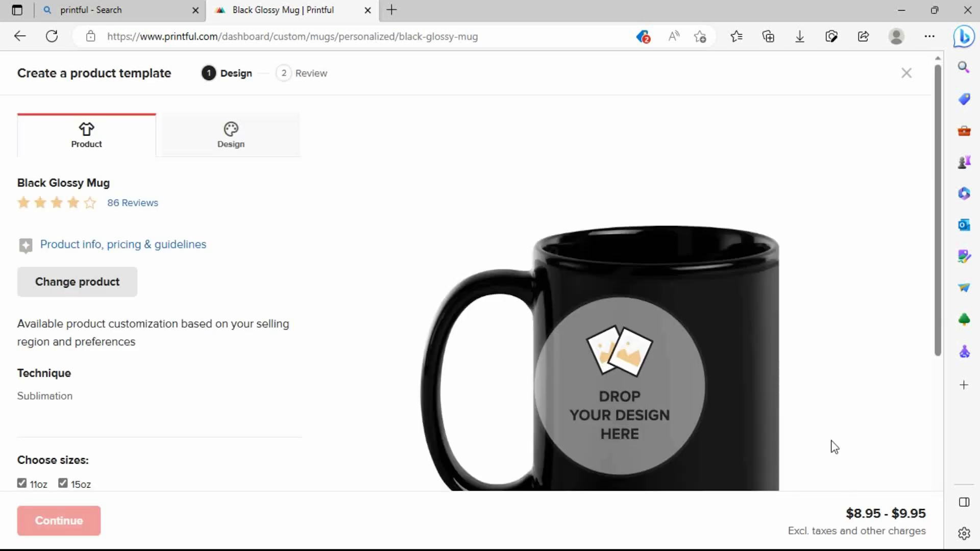
{"action": "left_click", "coordinate": [661, 403]}
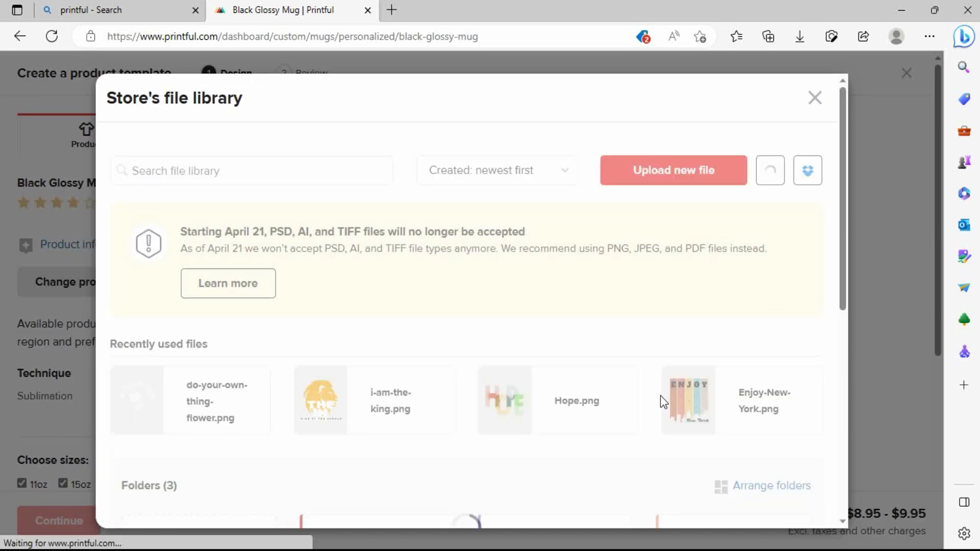
{"action": "mouse_move", "coordinate": [660, 395]}
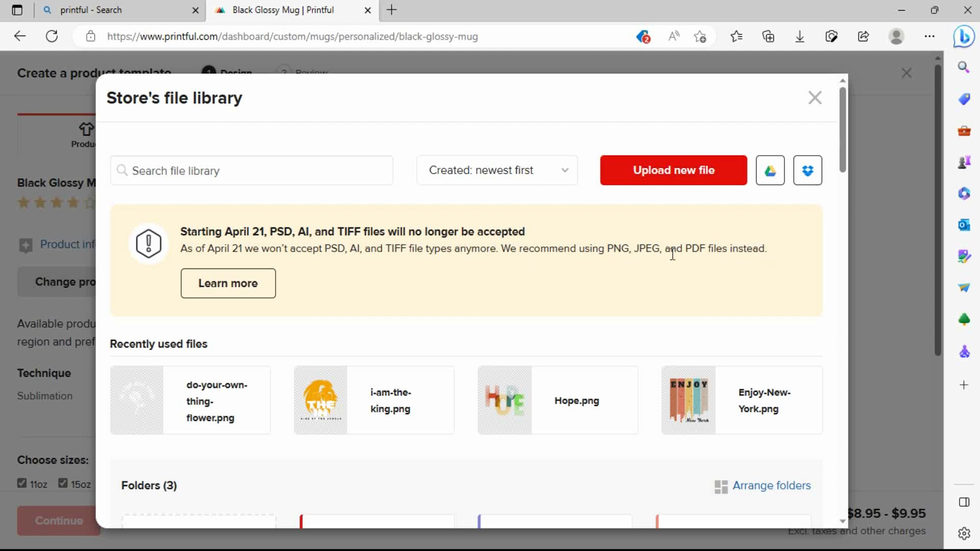
{"action": "left_click", "coordinate": [728, 176]}
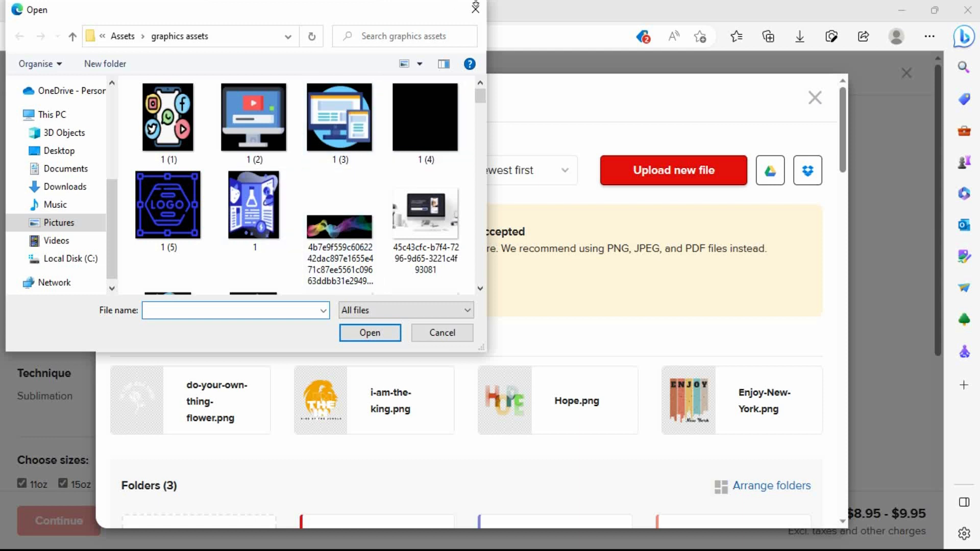
{"action": "left_click", "coordinate": [475, 9]}
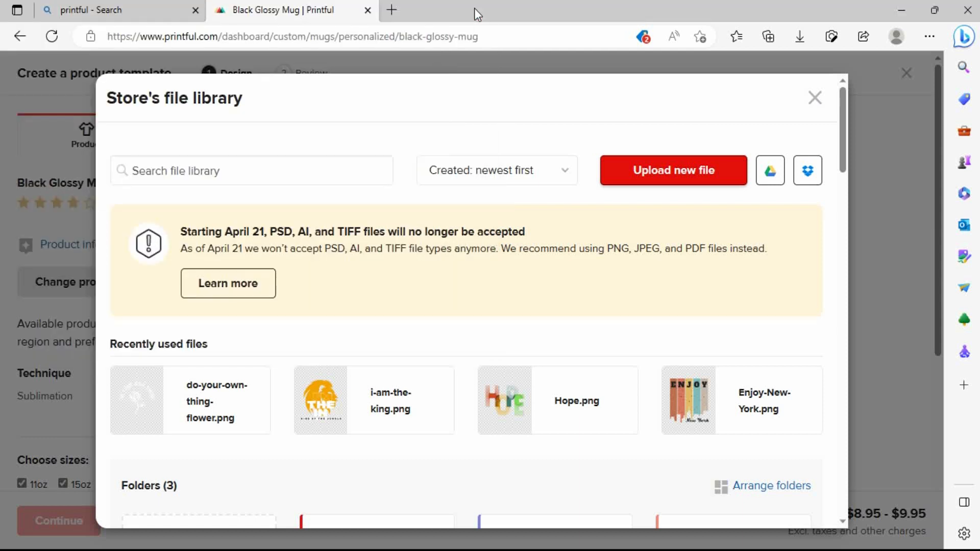
{"action": "mouse_move", "coordinate": [254, 412]}
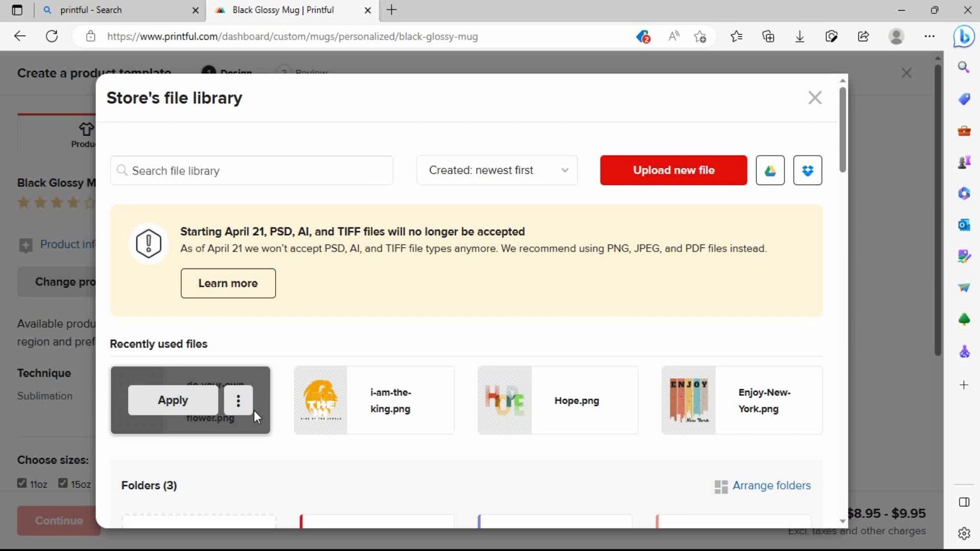
{"action": "left_click", "coordinate": [814, 99]}
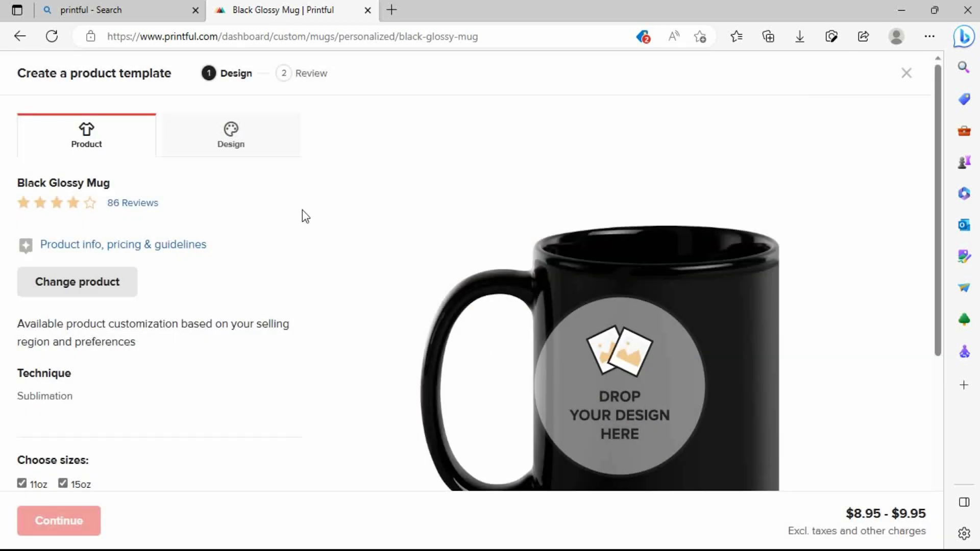
Step: Browse the premade quick designs and add the rabbit-with-flowers design from the Pets category to the mug
{"action": "left_click", "coordinate": [204, 137]}
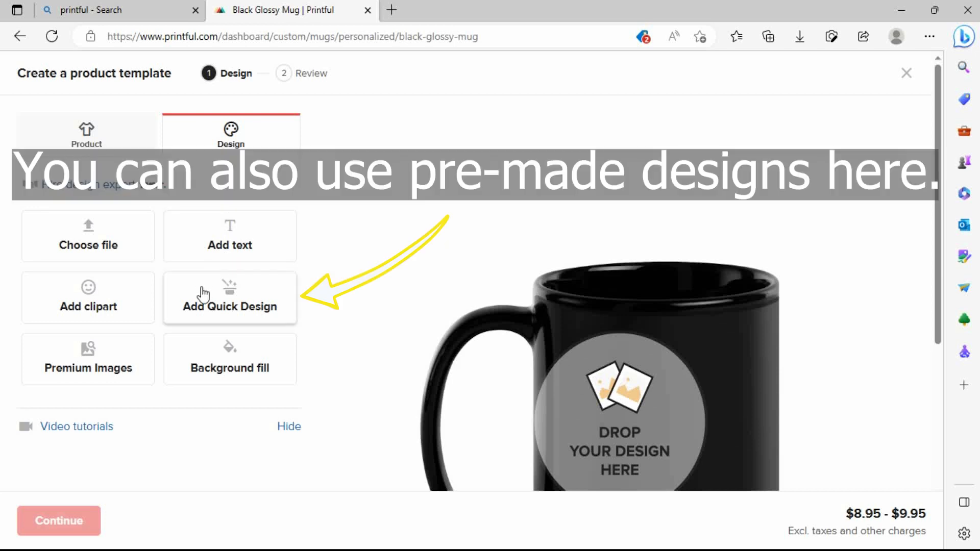
{"action": "left_click", "coordinate": [203, 292]}
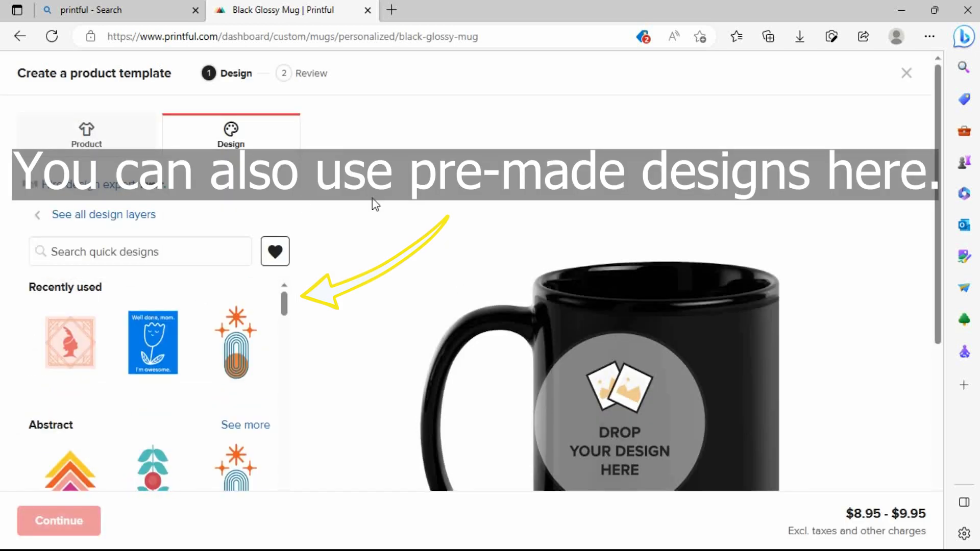
{"action": "scroll", "coordinate": [372, 203], "scroll_direction": "down", "scroll_amount": 4}
{"action": "scroll", "coordinate": [217, 320], "scroll_direction": "down", "scroll_amount": 12}
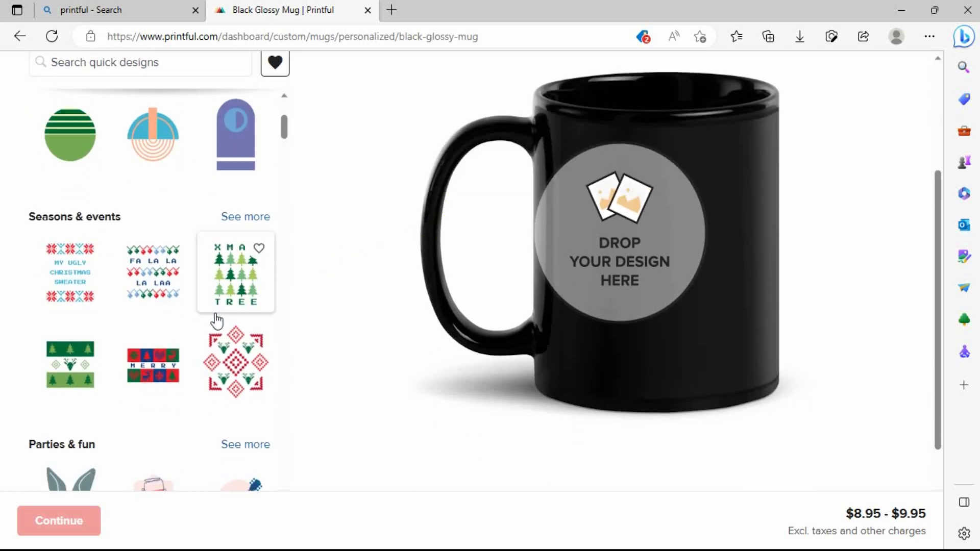
{"action": "scroll", "coordinate": [217, 320], "scroll_direction": "down", "scroll_amount": 9}
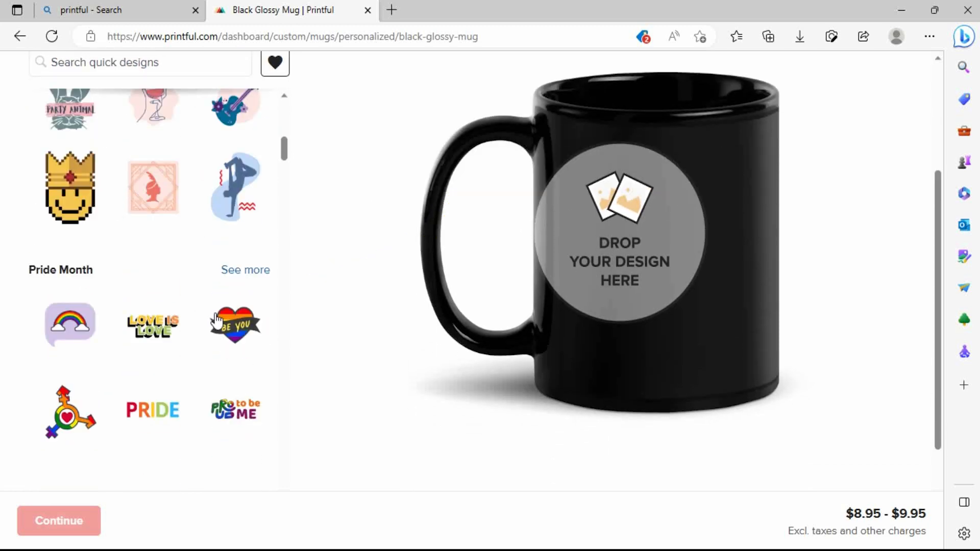
{"action": "scroll", "coordinate": [217, 319], "scroll_direction": "down", "scroll_amount": 5}
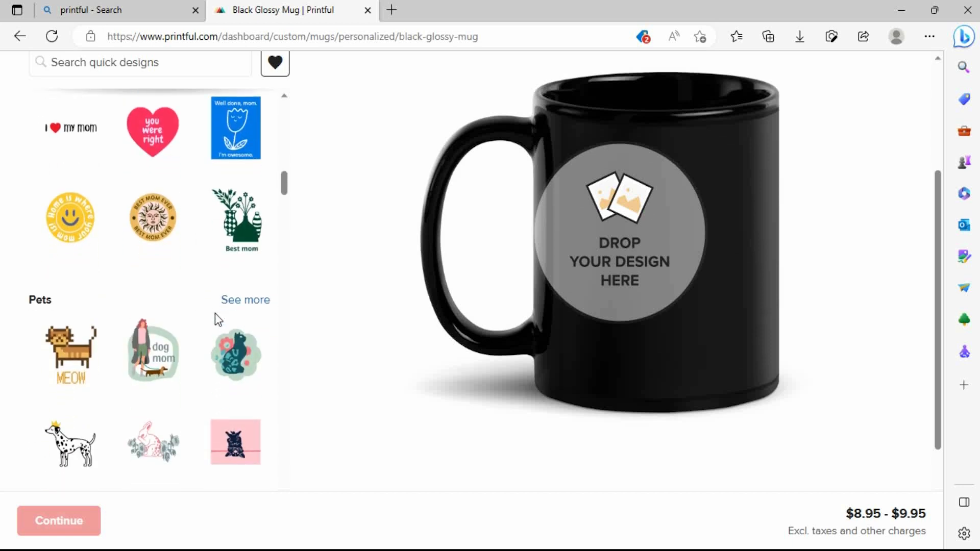
{"action": "scroll", "coordinate": [215, 313], "scroll_direction": "down", "scroll_amount": 2}
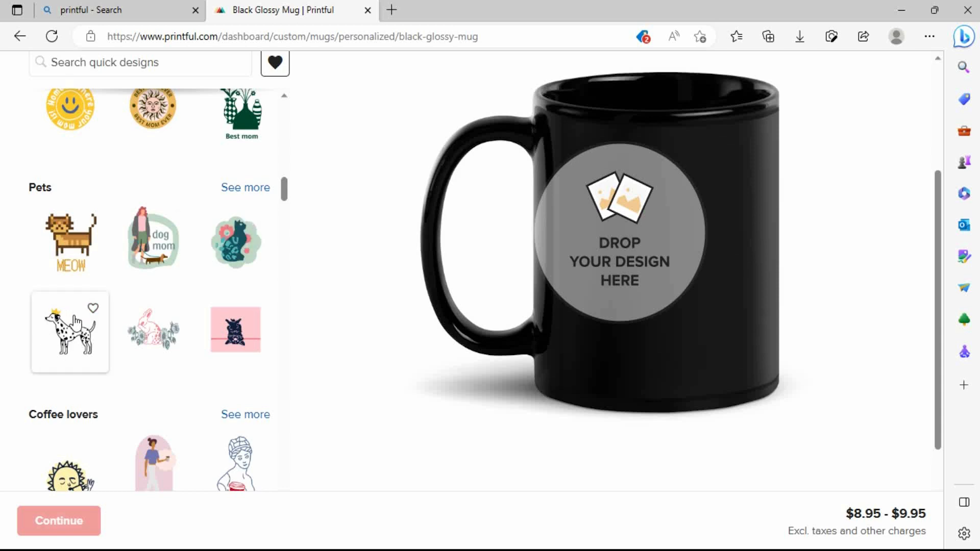
{"action": "left_click", "coordinate": [151, 331]}
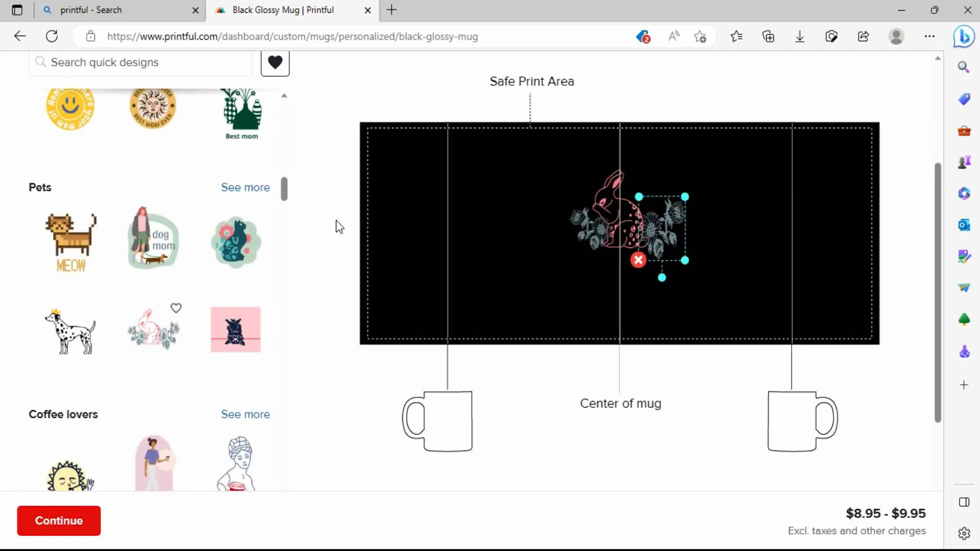
Step: Examine the design's layers, including the lock control and the available options for the Bunny quick design and its first Sunflowers clipart
{"action": "scroll", "coordinate": [174, 218], "scroll_direction": "down", "scroll_amount": 6}
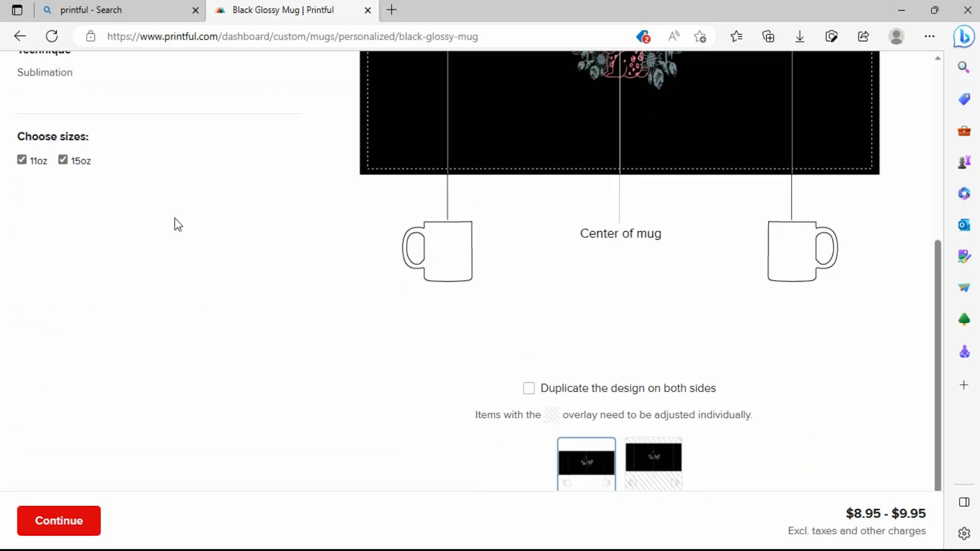
{"action": "scroll", "coordinate": [174, 218], "scroll_direction": "up", "scroll_amount": 5}
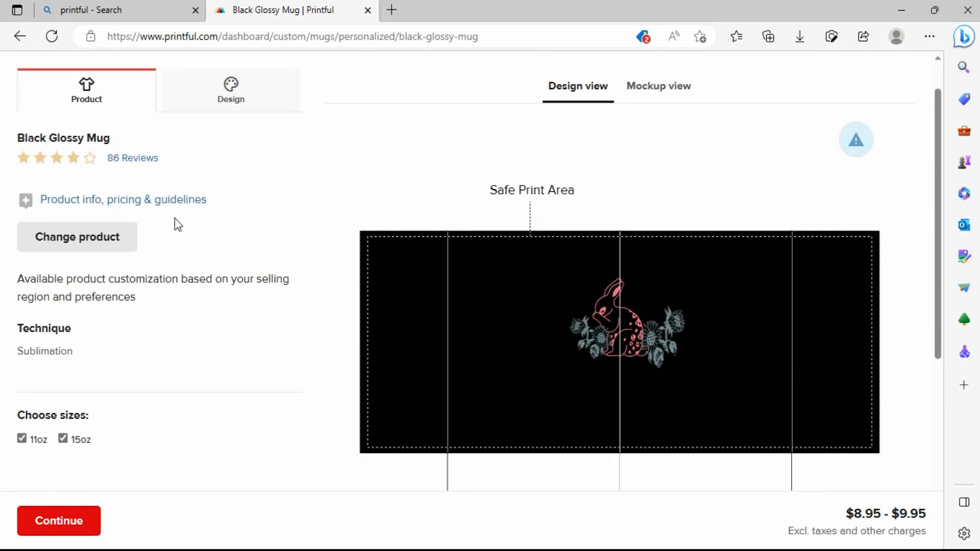
{"action": "scroll", "coordinate": [174, 219], "scroll_direction": "down", "scroll_amount": 1}
{"action": "left_click", "coordinate": [237, 92]}
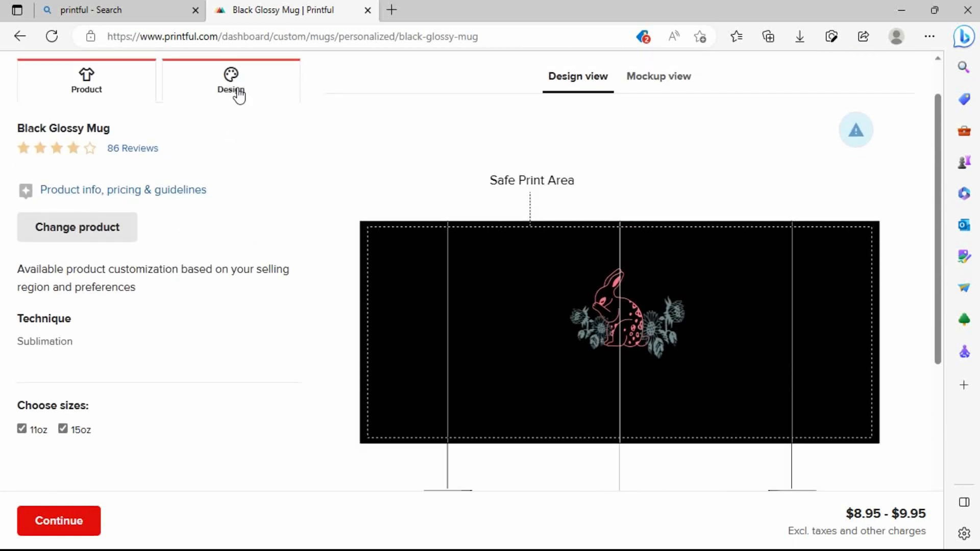
{"action": "scroll", "coordinate": [214, 218], "scroll_direction": "down", "scroll_amount": 6}
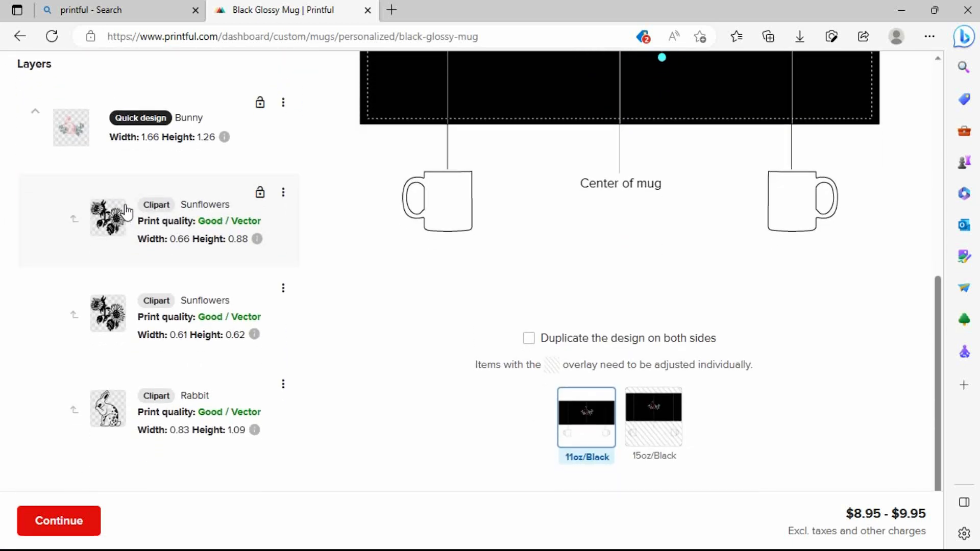
{"action": "left_click", "coordinate": [261, 104]}
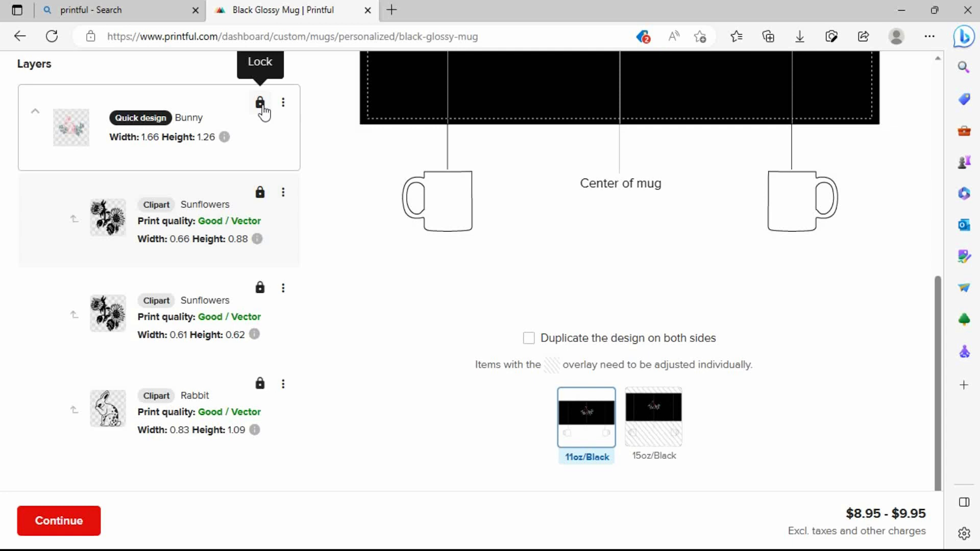
{"action": "left_click", "coordinate": [261, 104]}
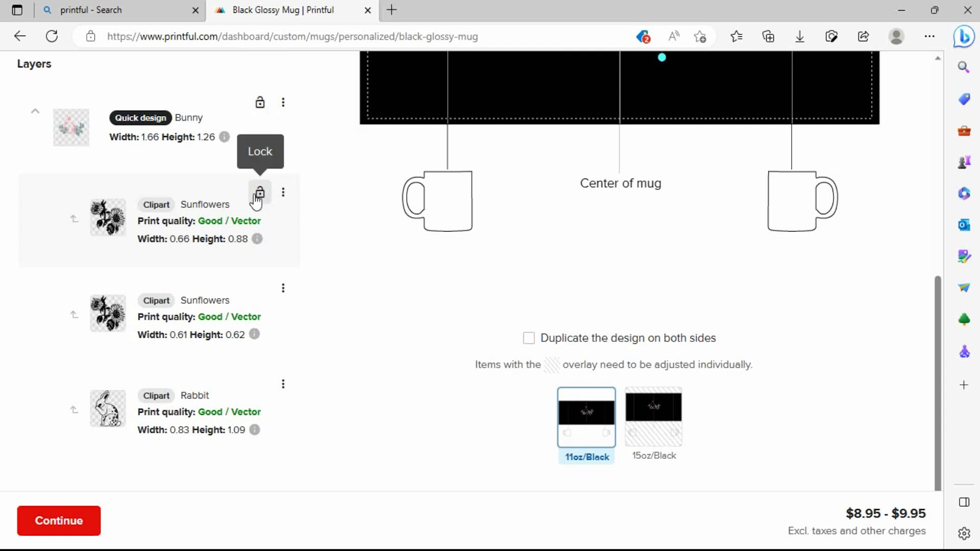
{"action": "left_click", "coordinate": [282, 194]}
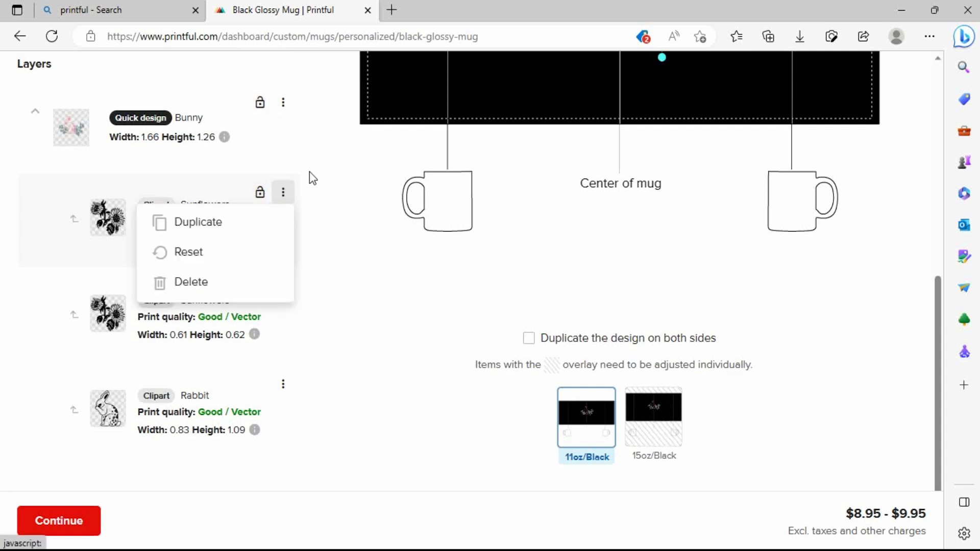
{"action": "left_click", "coordinate": [284, 104]}
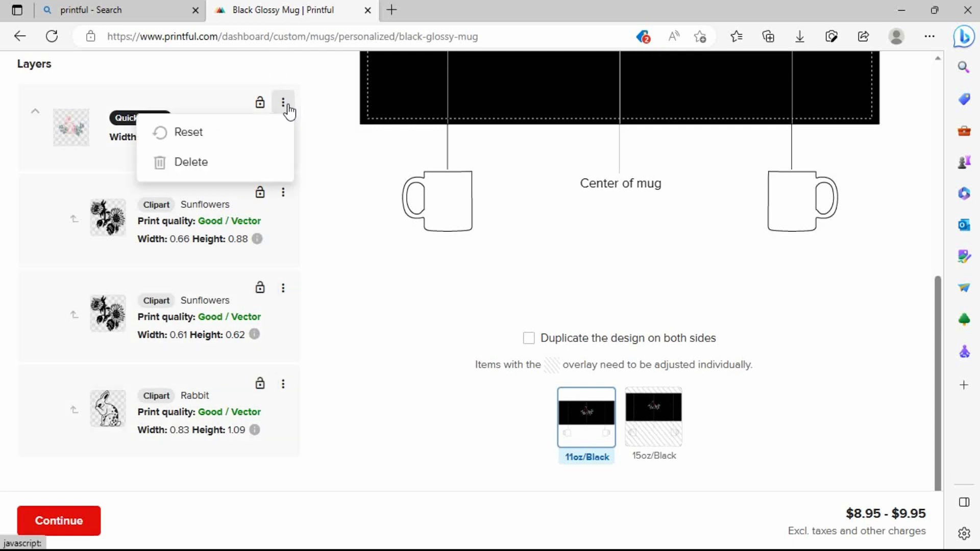
{"action": "left_click", "coordinate": [343, 134]}
Step: Select the whole Bunny quick design, enlarge it to about 3.01 wide by 2.28 high, and move it slightly down within the print area
{"action": "scroll", "coordinate": [342, 133], "scroll_direction": "up", "scroll_amount": 4}
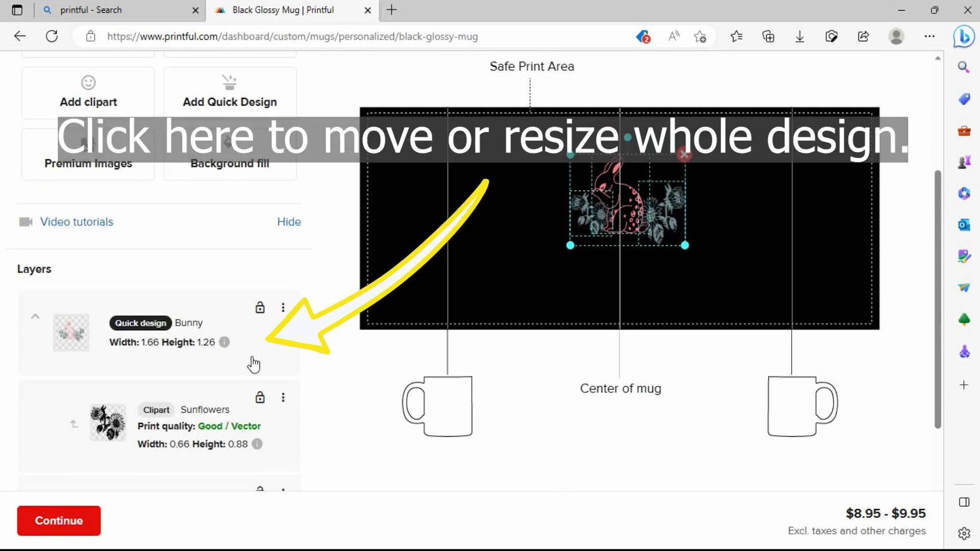
{"action": "left_click", "coordinate": [225, 418]}
{"action": "left_click", "coordinate": [250, 345]}
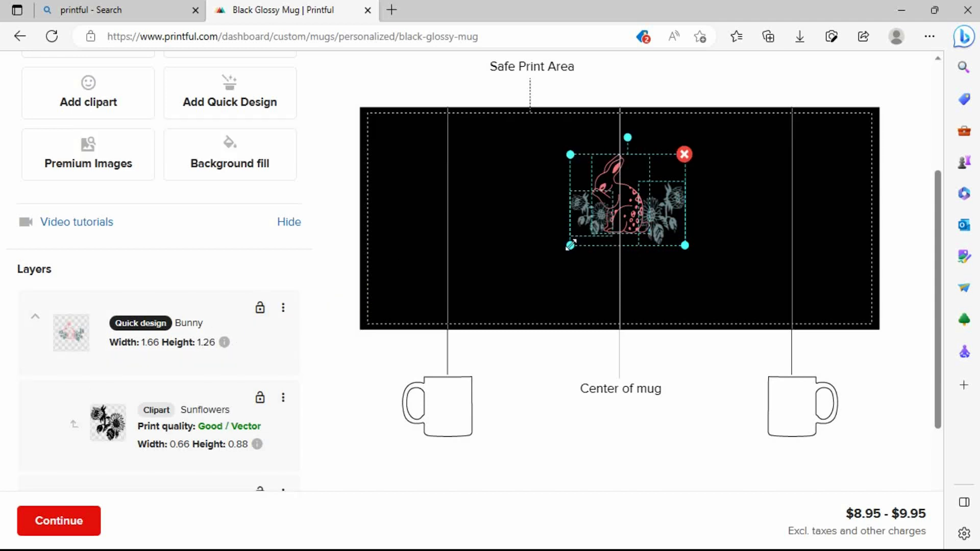
{"action": "left_click_drag", "start_coordinate": [570, 245], "coordinate": [524, 282]}
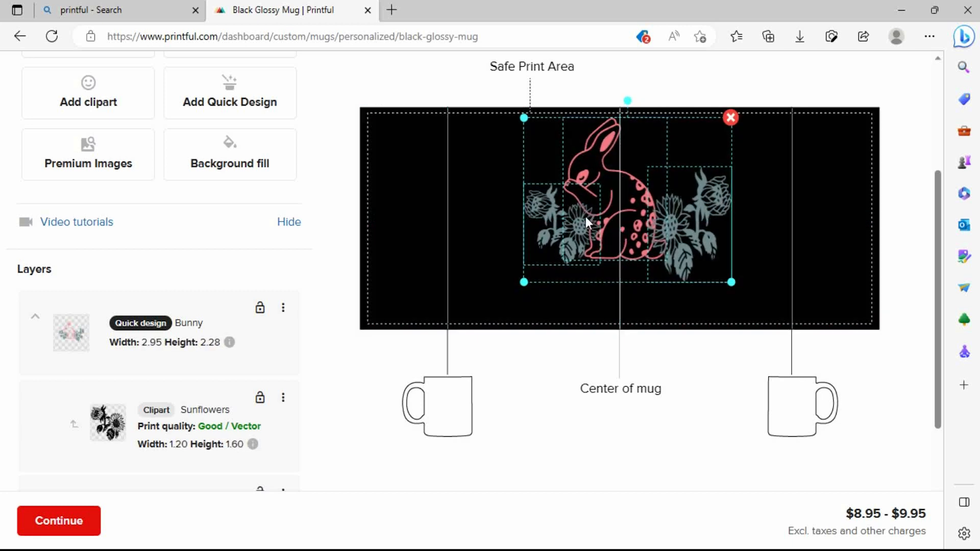
{"action": "left_click_drag", "start_coordinate": [622, 183], "coordinate": [619, 202]}
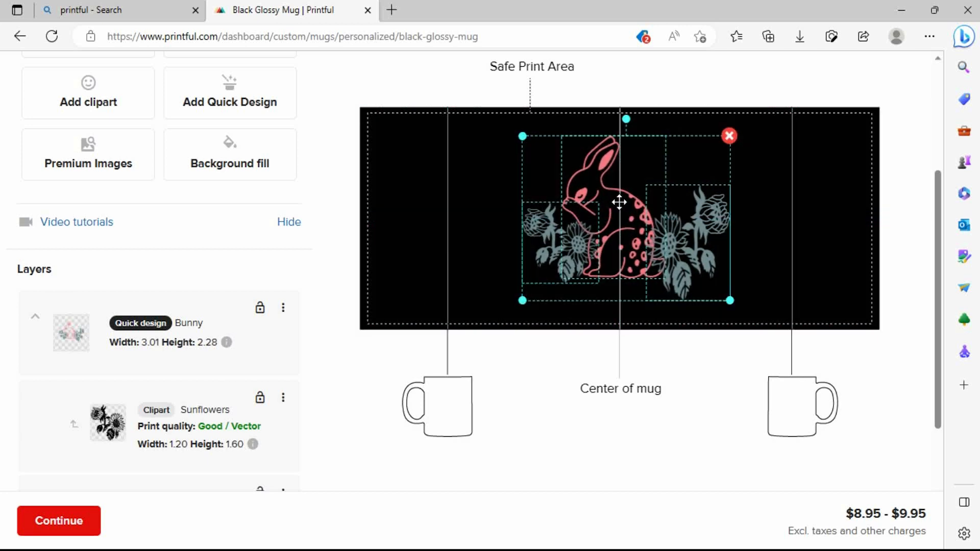
{"action": "left_click", "coordinate": [454, 248]}
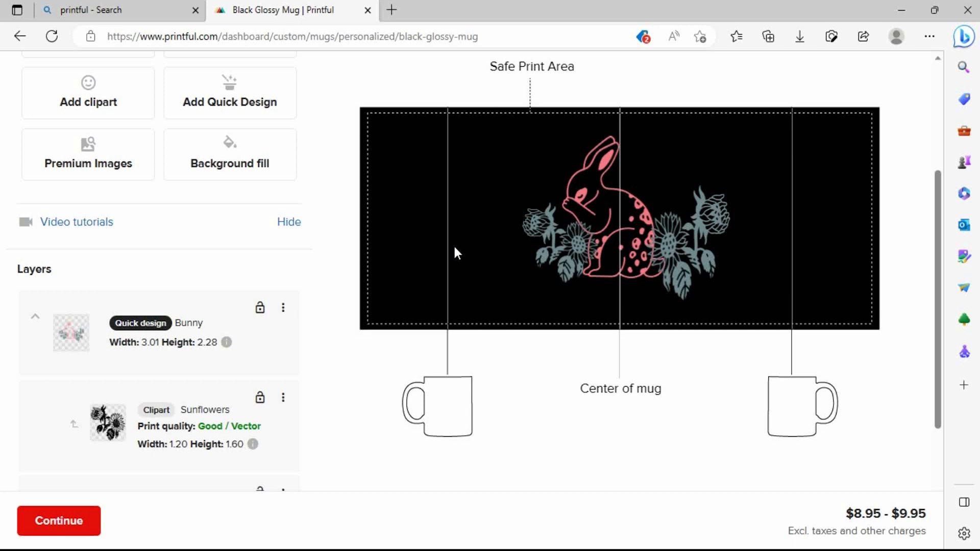
Step: Proceed to the review and save the product template under the title Black Glossy Mug
{"action": "left_click", "coordinate": [66, 518]}
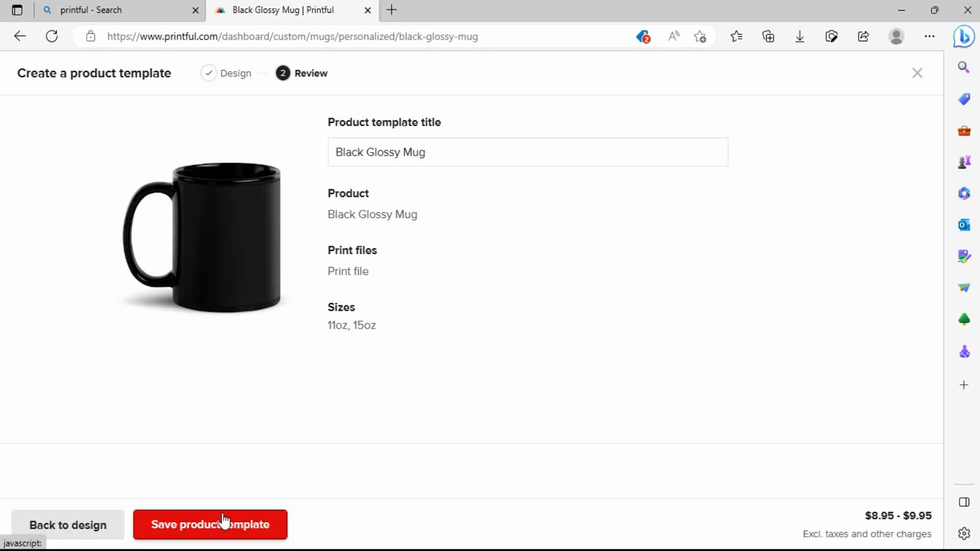
{"action": "left_click", "coordinate": [235, 523]}
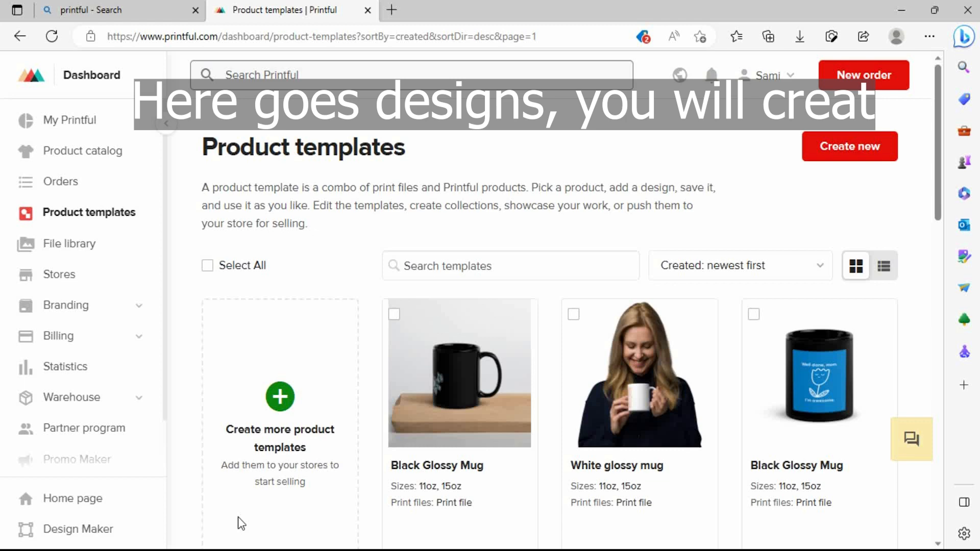
Step: Look through the saved product templates down to the end of the first page and return to the newest ones
{"action": "mouse_move", "coordinate": [439, 440]}
{"action": "scroll", "coordinate": [439, 439], "scroll_direction": "down", "scroll_amount": 6}
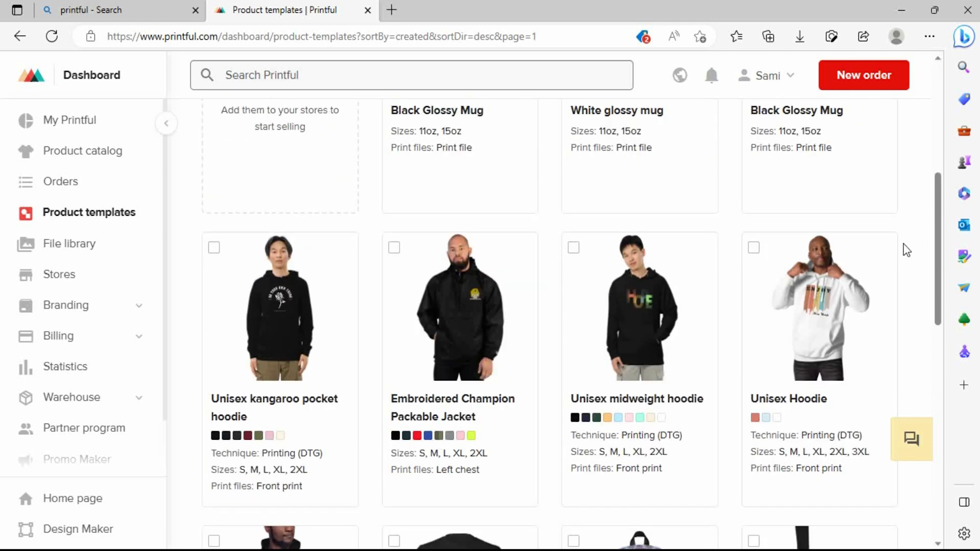
{"action": "scroll", "coordinate": [906, 250], "scroll_direction": "down", "scroll_amount": 5}
{"action": "scroll", "coordinate": [906, 250], "scroll_direction": "down", "scroll_amount": 3}
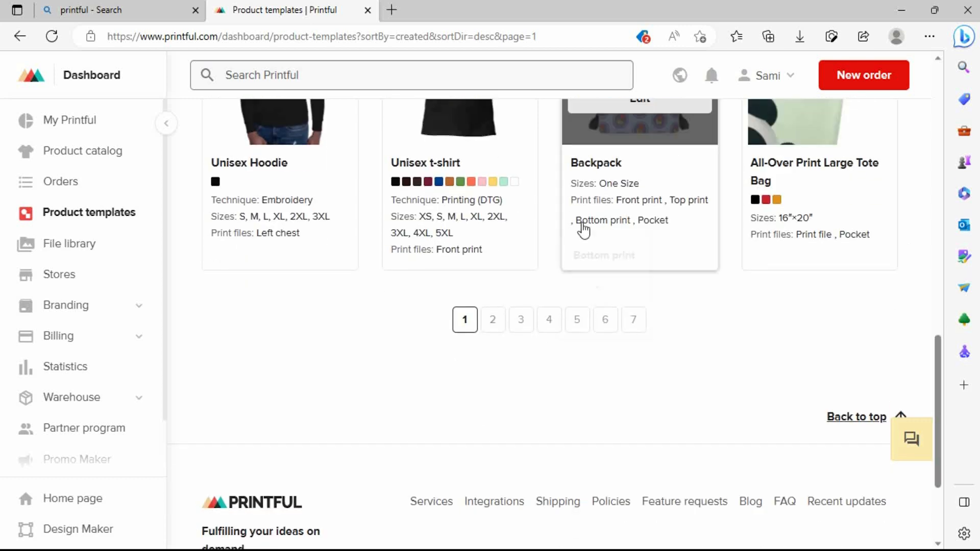
{"action": "scroll", "coordinate": [754, 278], "scroll_direction": "up", "scroll_amount": 18}
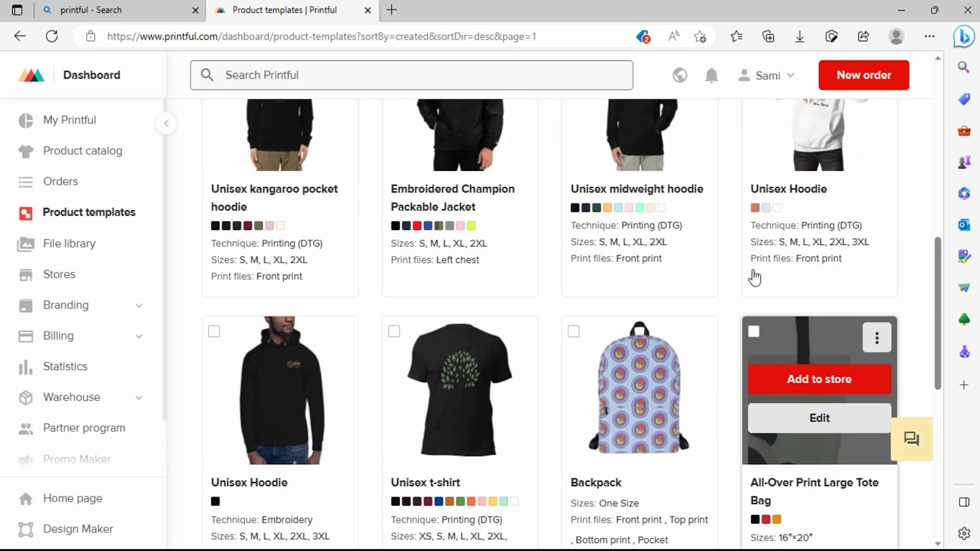
{"action": "mouse_move", "coordinate": [474, 375]}
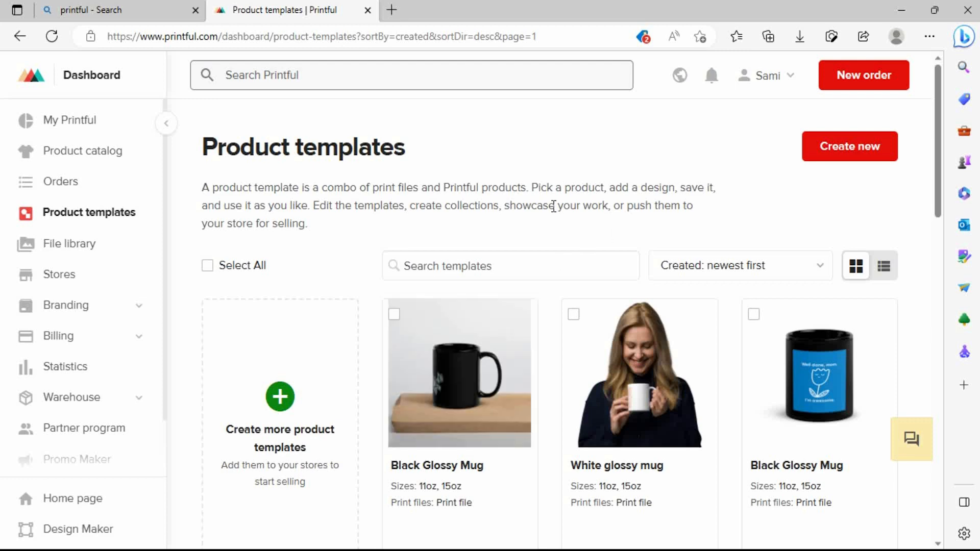
Step: Enlarge the page to 175% to examine the new Black Glossy Mug template's preview, and reset the page zoom to 100%
{"action": "scroll", "coordinate": [489, 240], "scroll_direction": "up", "scroll_amount": 4, "text": "ctrl"}
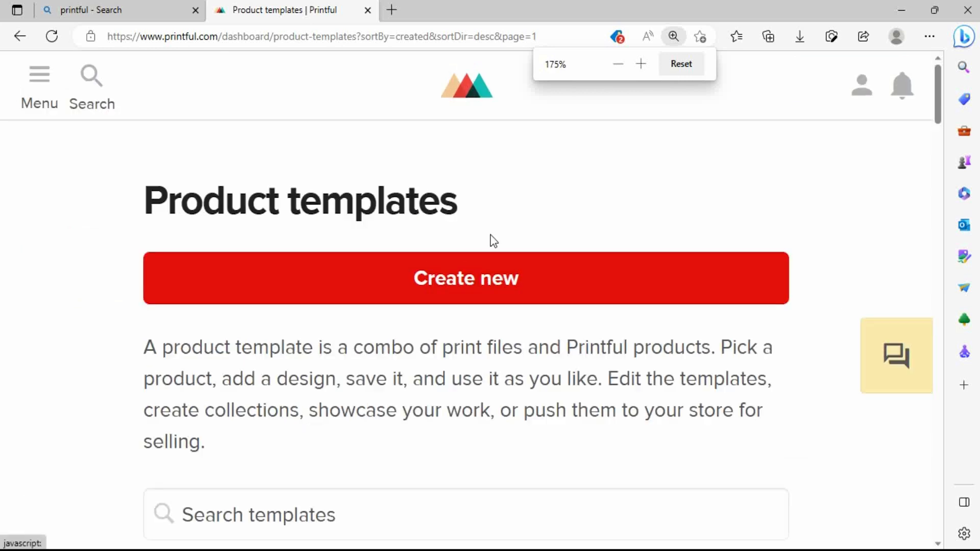
{"action": "scroll", "coordinate": [532, 369], "scroll_direction": "down", "scroll_amount": 2}
{"action": "scroll", "coordinate": [532, 370], "scroll_direction": "down", "scroll_amount": 4}
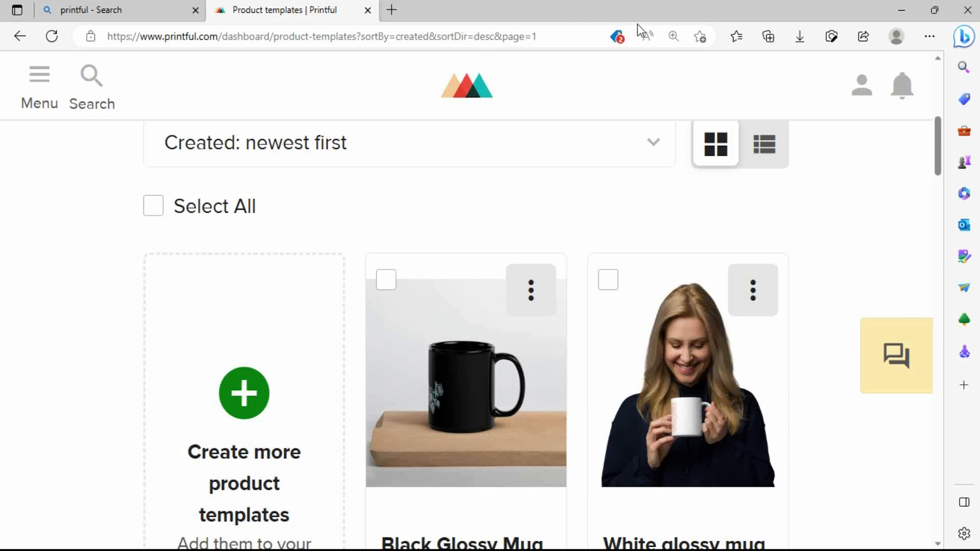
{"action": "left_click", "coordinate": [673, 36]}
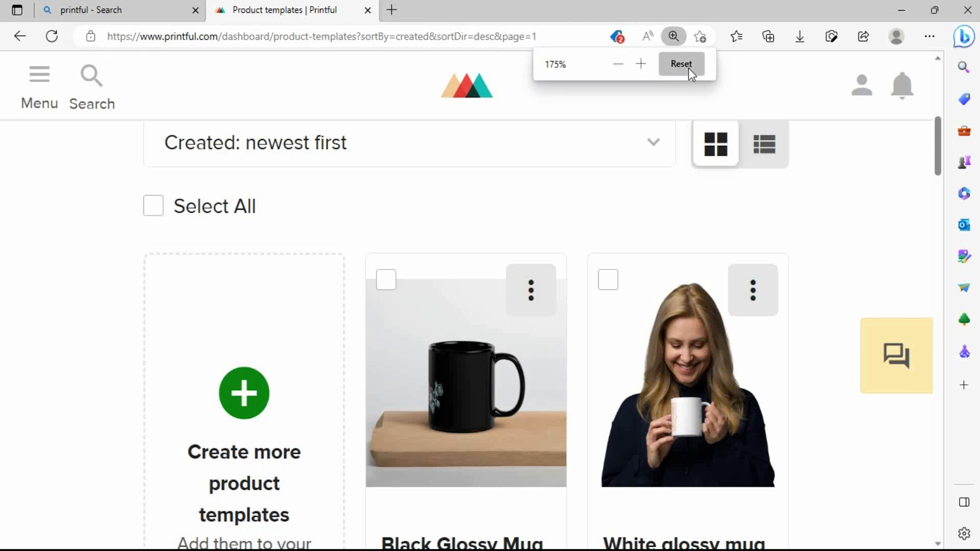
{"action": "left_click", "coordinate": [681, 64]}
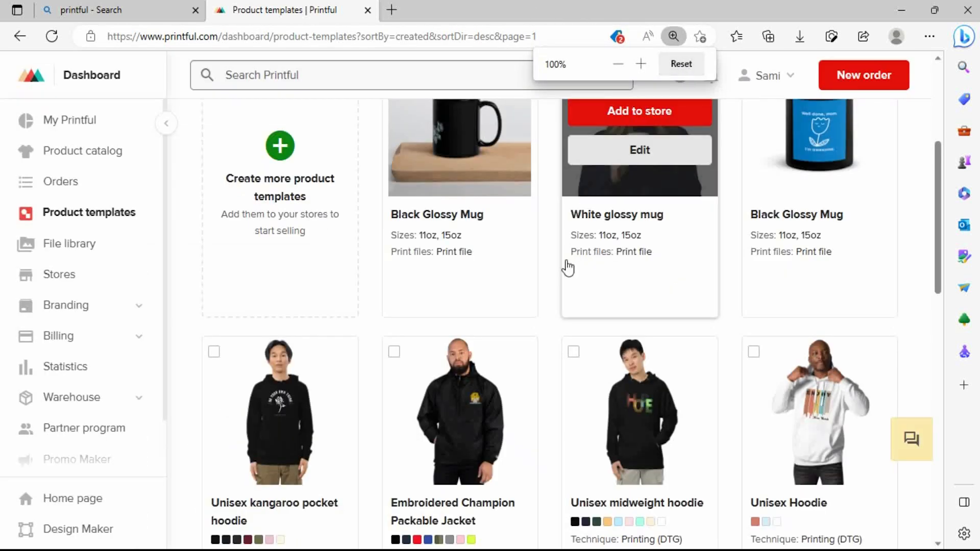